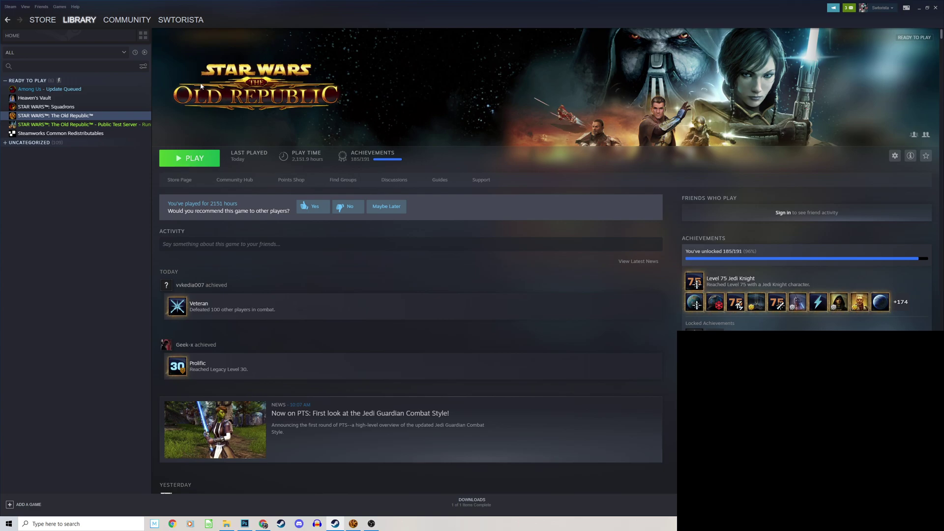
Search the Steam store for "old republ" and open the STAR WARS: The Old Republic game page
left_click(48, 22)
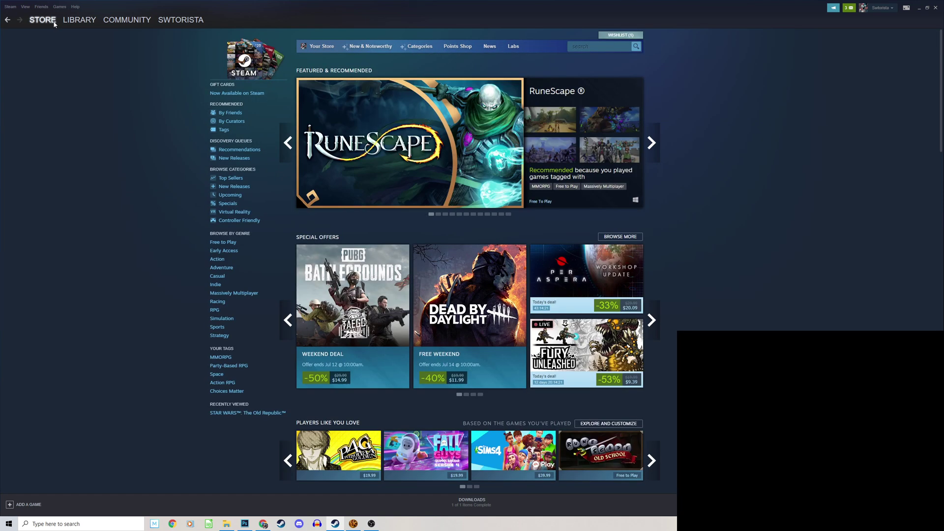
left_click(589, 48)
type("old repu")
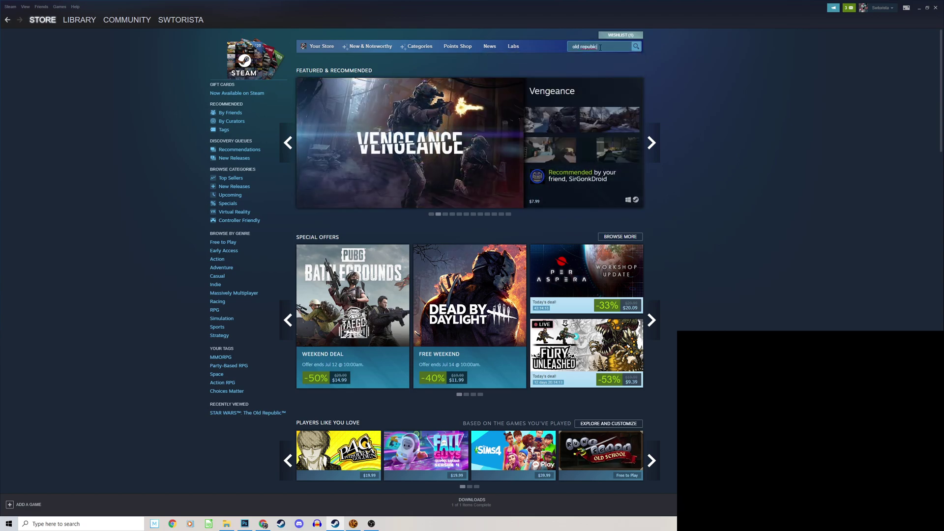
type("bl")
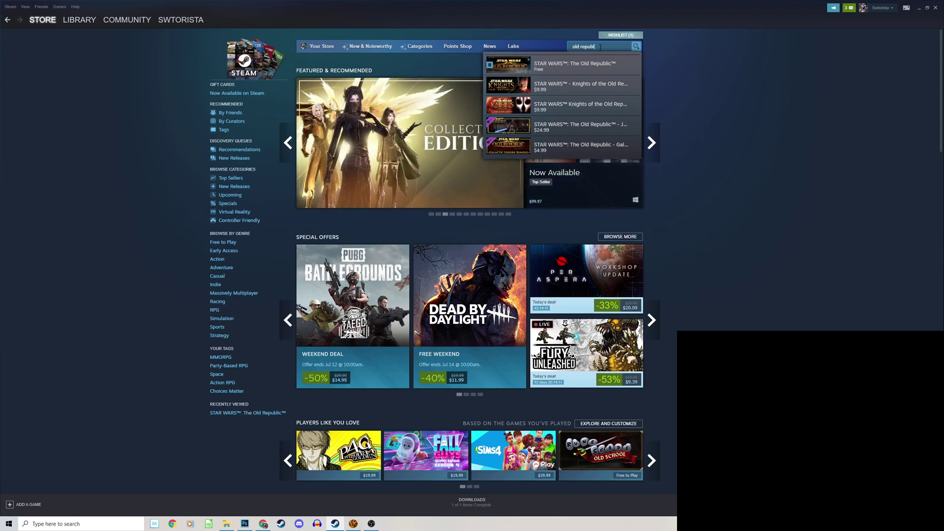
left_click(572, 66)
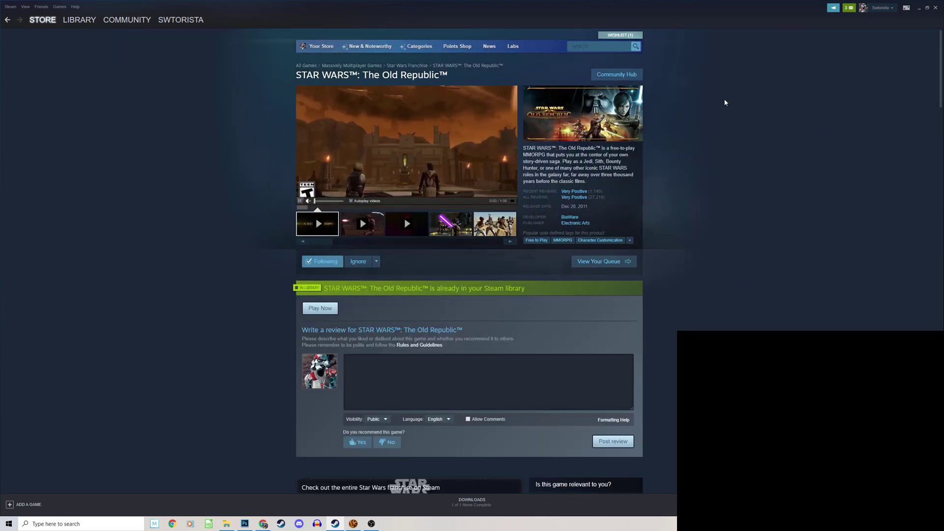
Follow the Public Test Server install link on the store page and open the Public Test Server entry in the library
scroll(757, 181, "down", 3)
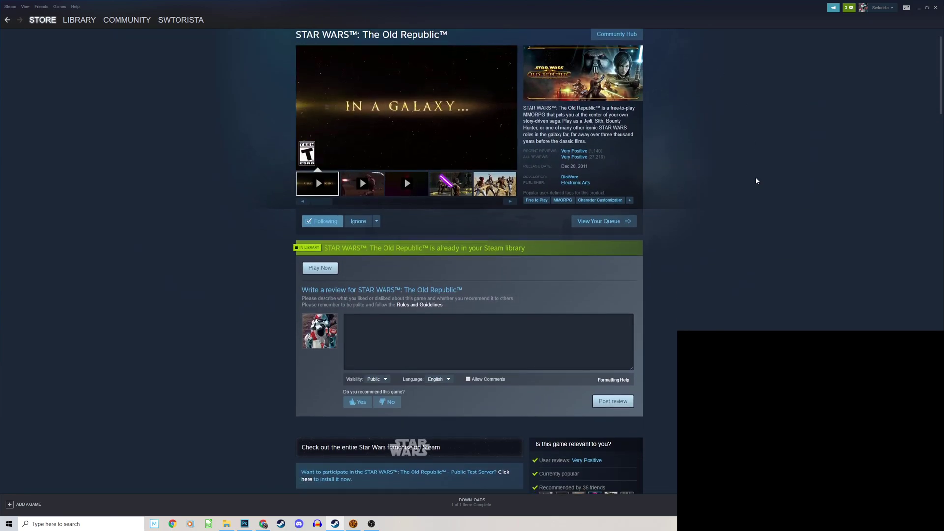
scroll(756, 181, "down", 5)
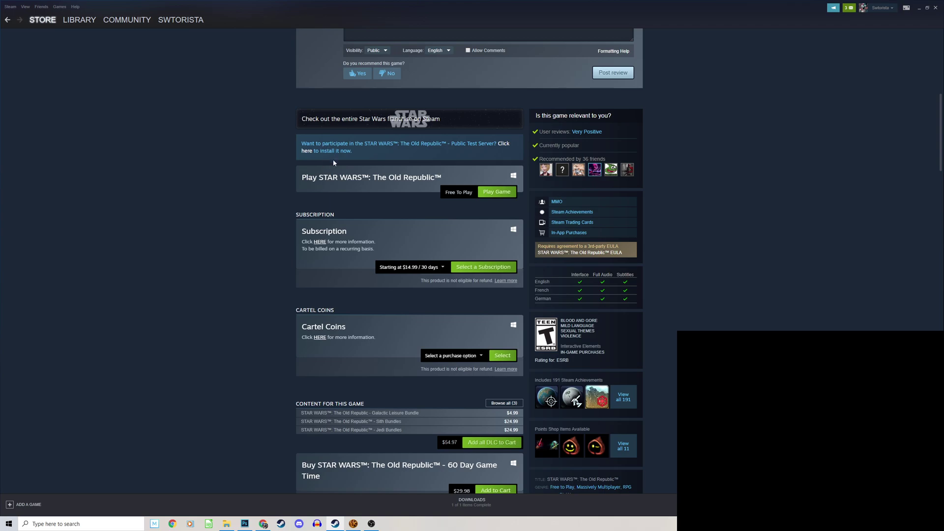
left_click(308, 156)
left_click(91, 20)
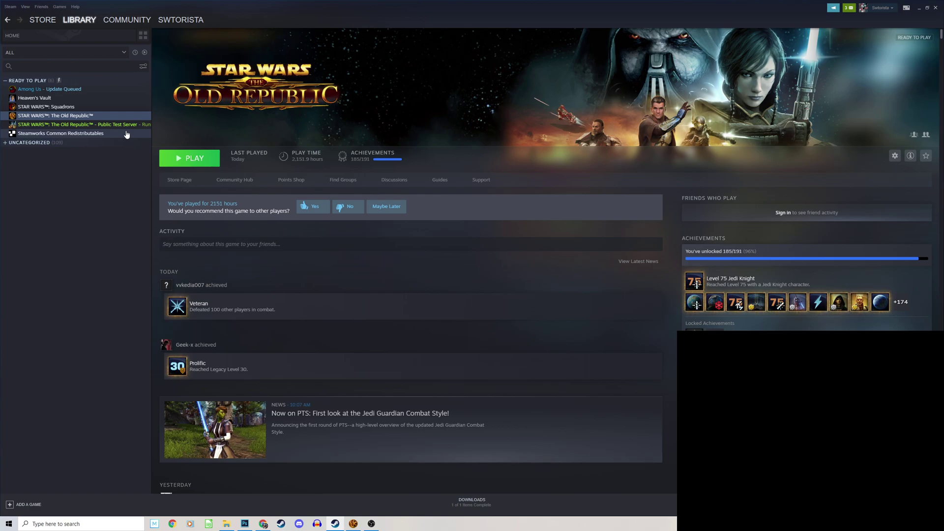
left_click(104, 125)
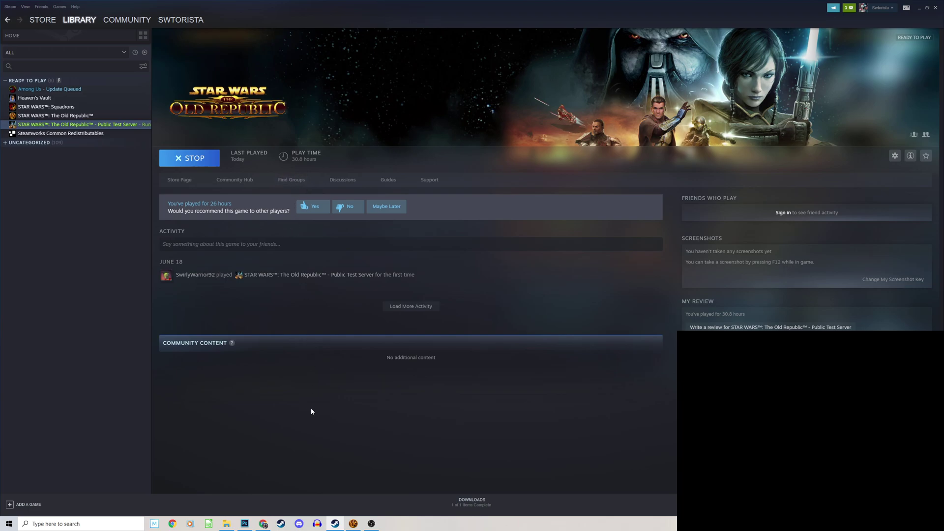
Switch to Chrome and load swtor.com in the empty new tab
left_click(263, 524)
left_click(275, 6)
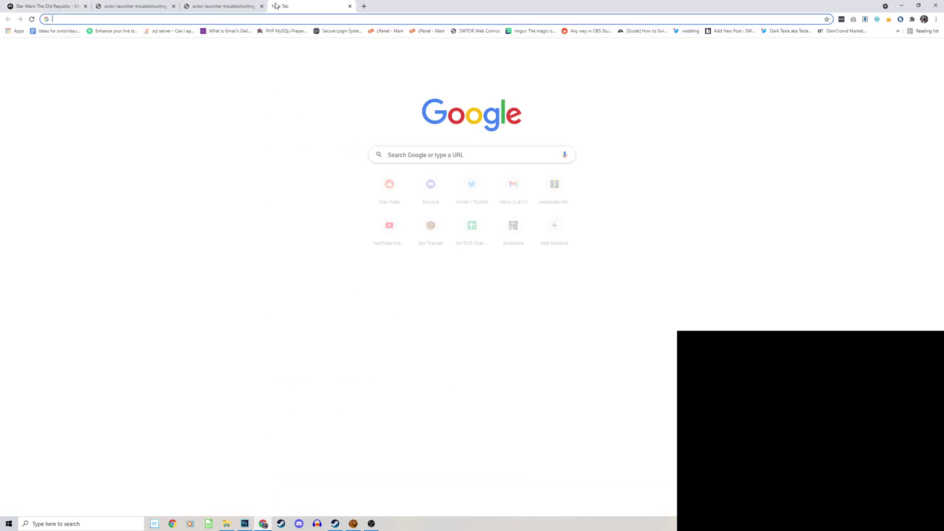
type("swtor.com")
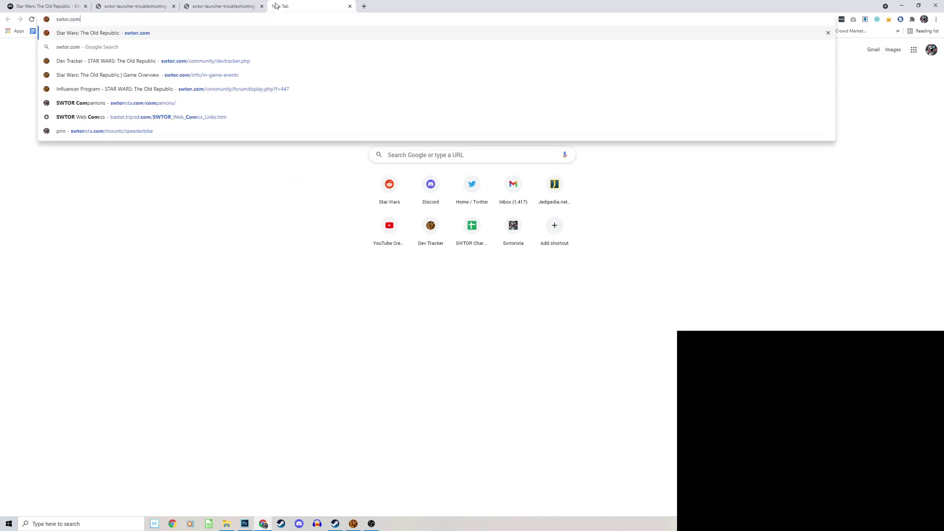
key("Return")
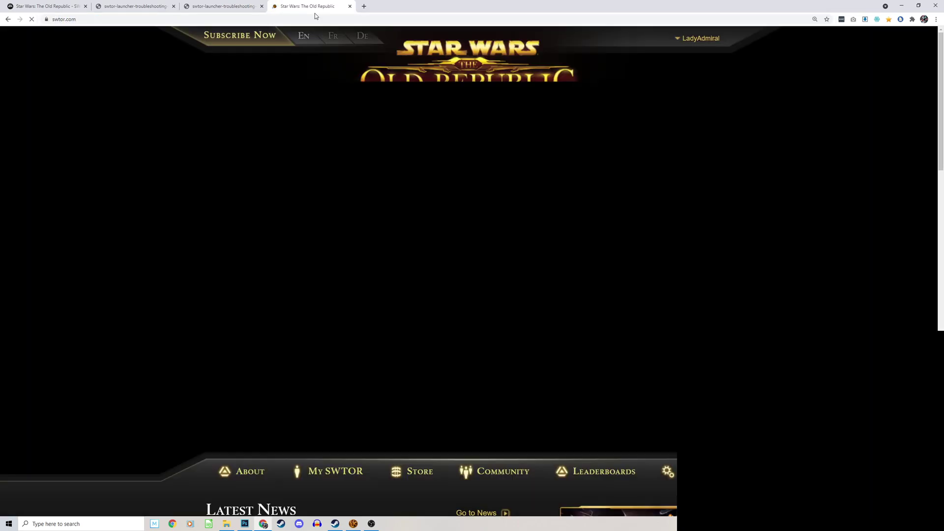
Open the Public Test Server section of the site's English community forums and look over its sticky threads
scroll(227, 232, "down", 5)
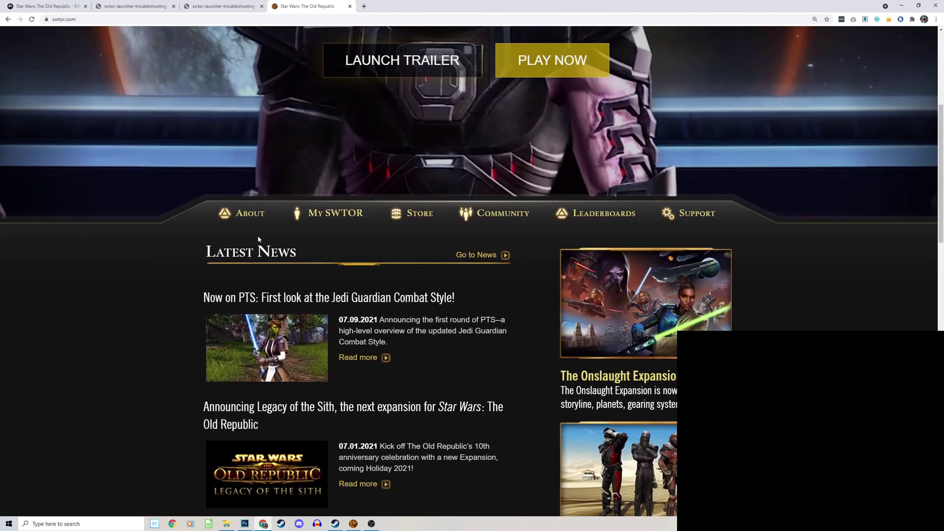
mouse_move(499, 213)
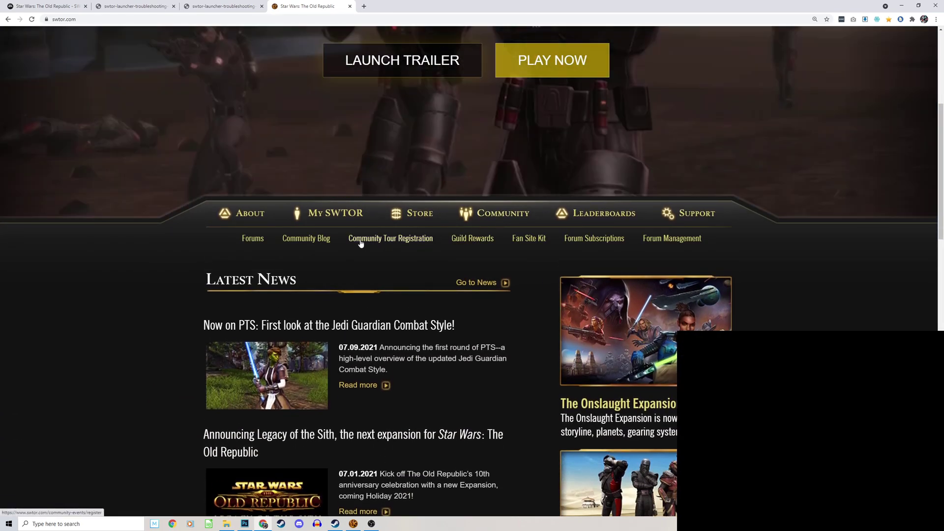
left_click(256, 242)
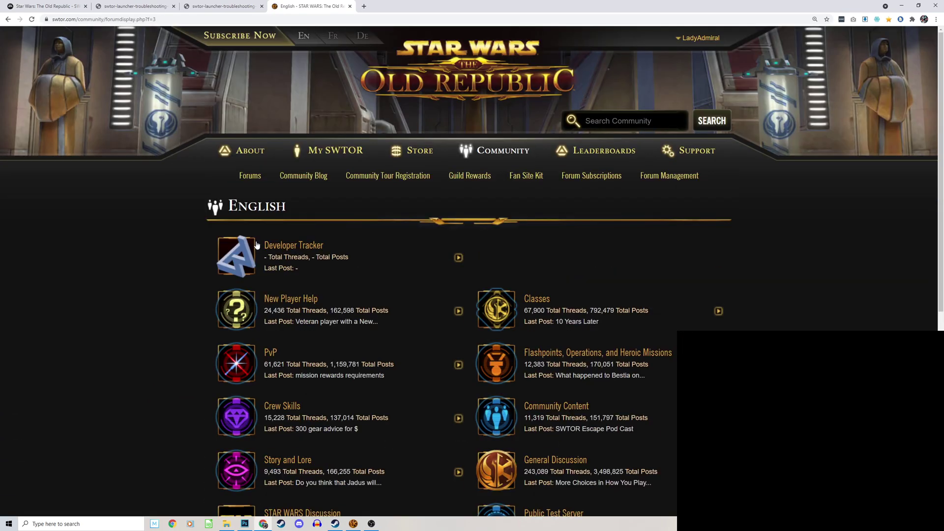
scroll(256, 245, "down", 3)
scroll(256, 245, "down", 2)
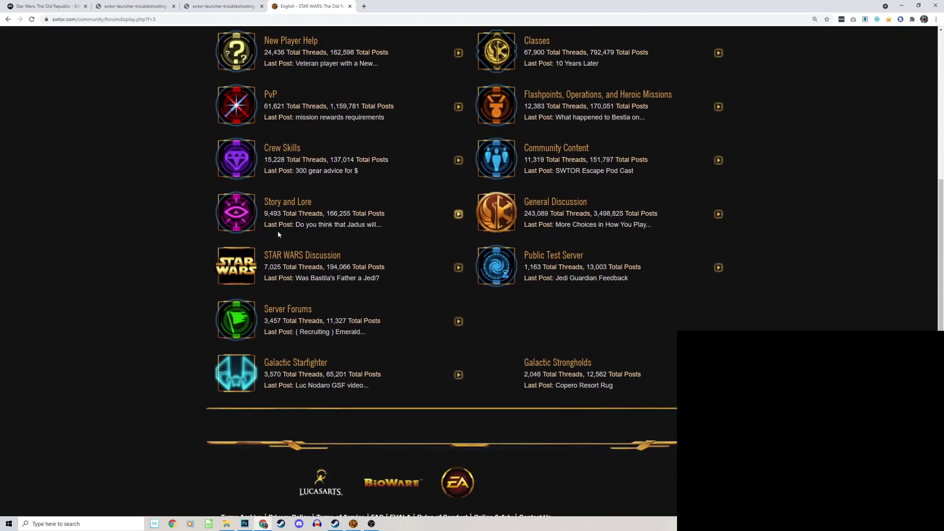
scroll(278, 232, "up", 2)
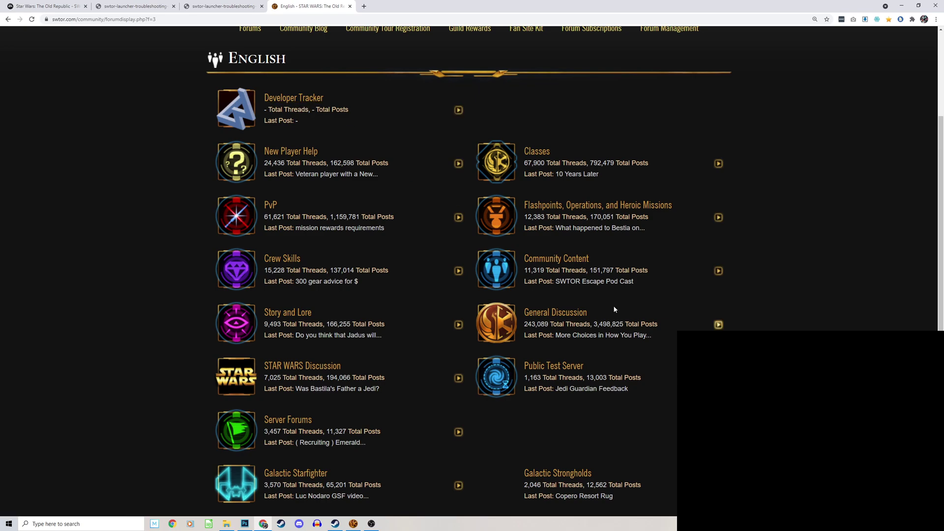
left_click(542, 366)
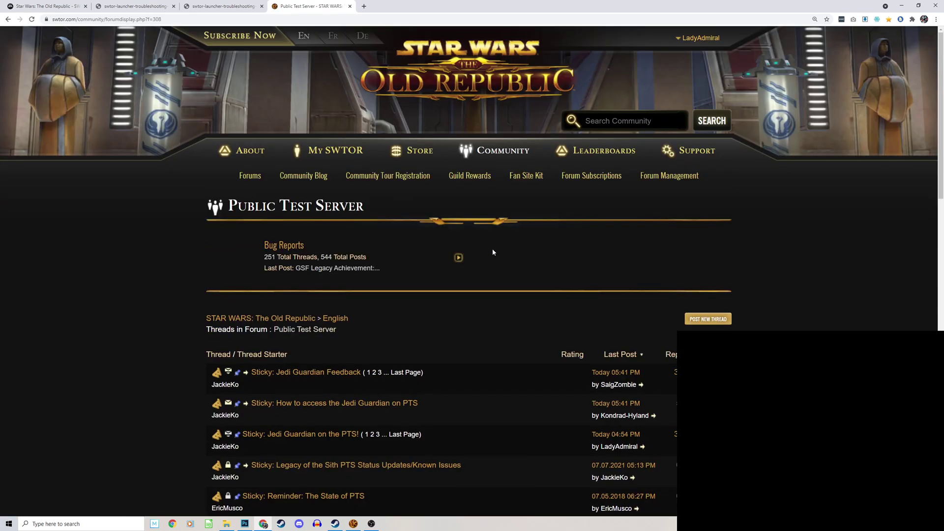
scroll(492, 249, "down", 6)
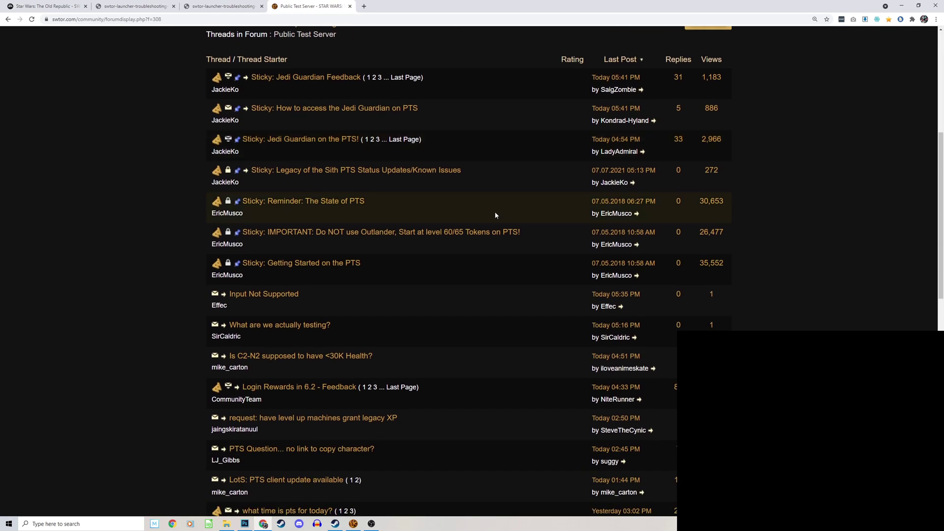
mouse_move(508, 176)
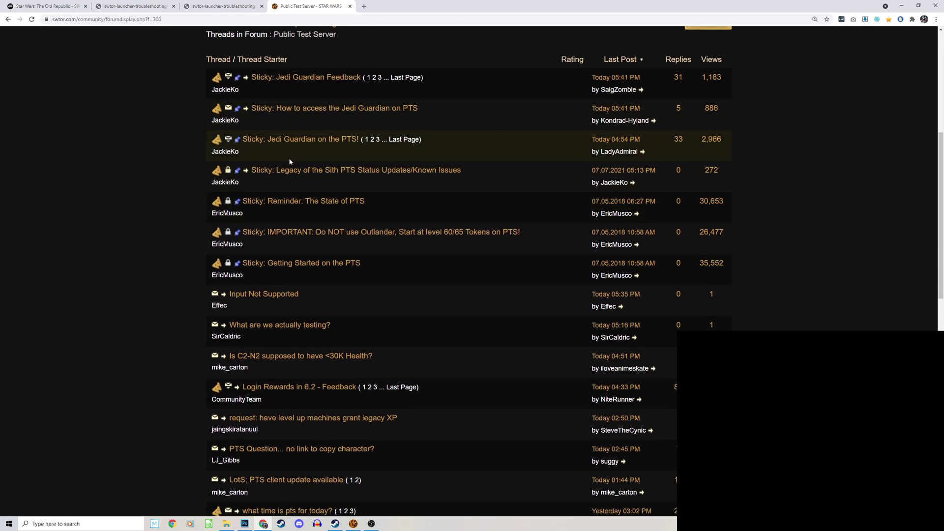
Review the launcher troubleshooting images showing the settings gear on the login screen and the Public Test Server access setting
left_click(139, 5)
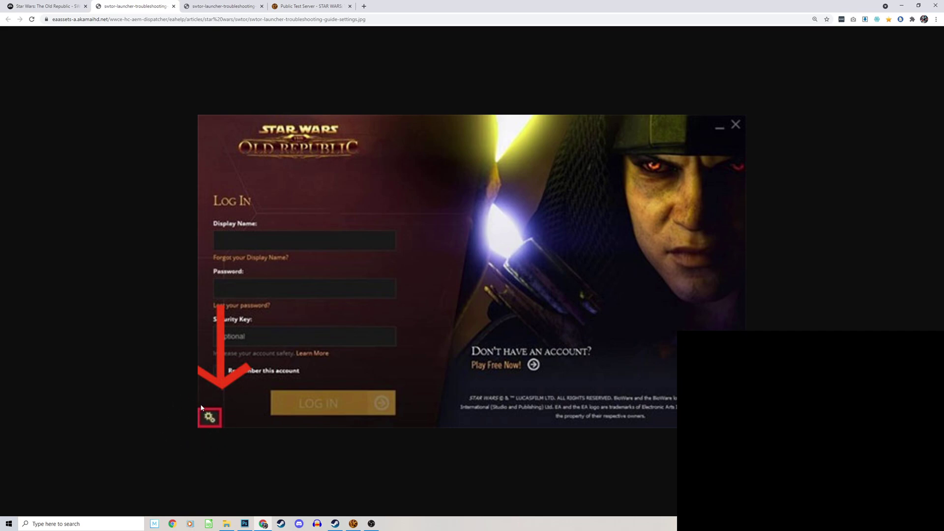
left_click(222, 6)
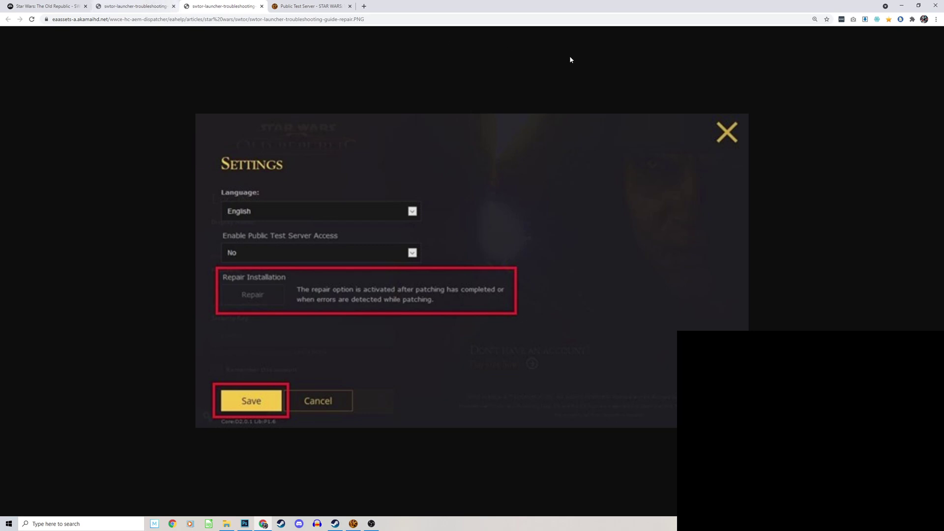
left_click(126, 3)
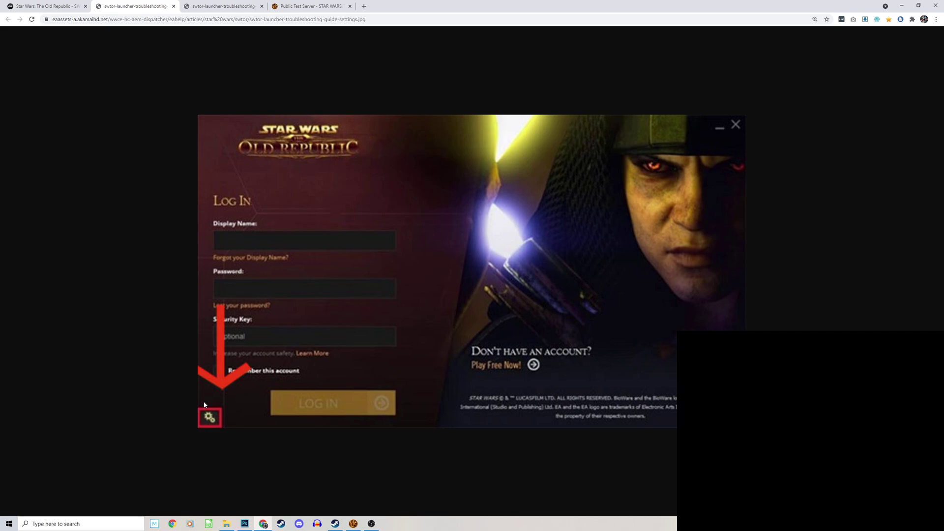
In the EA Help article, highlight the launcher instruction to select Public Test under Pick an Environment
left_click(49, 6)
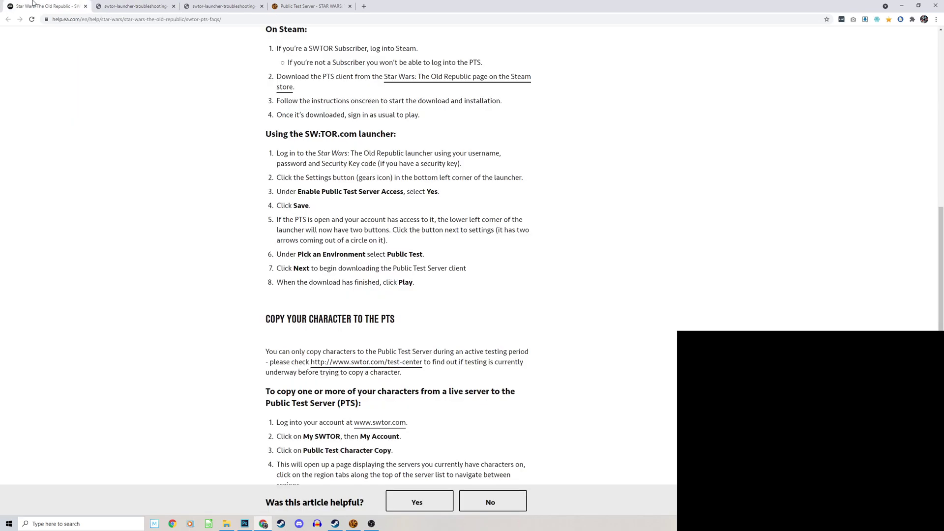
left_click_drag(431, 258, 286, 259)
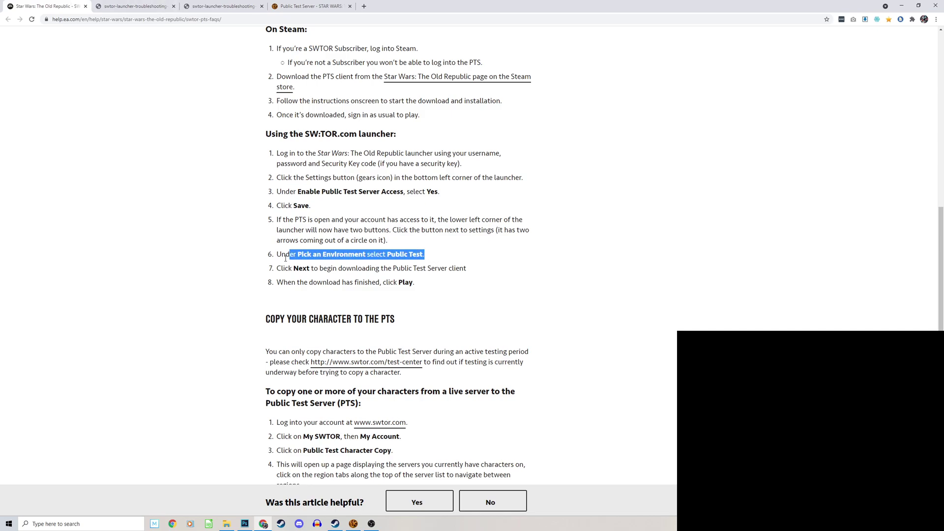
left_click(407, 254)
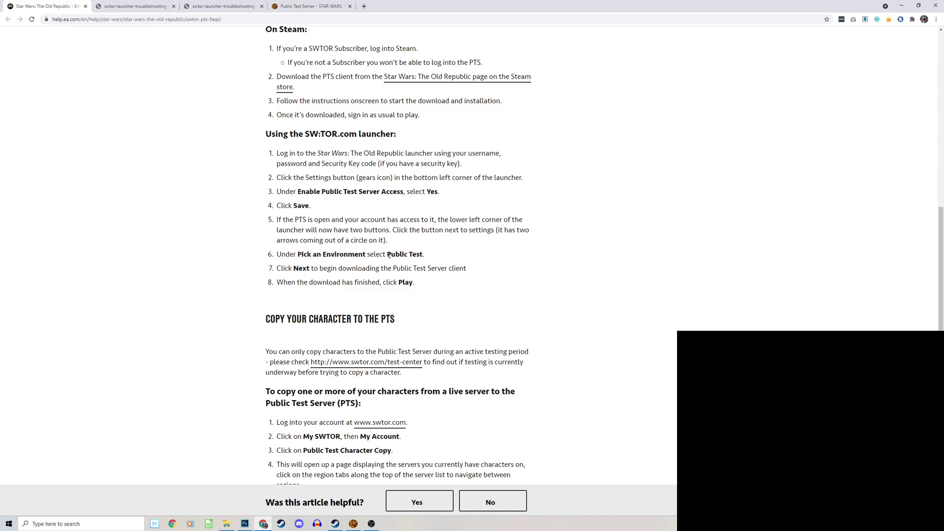
left_click_drag(387, 255, 430, 257)
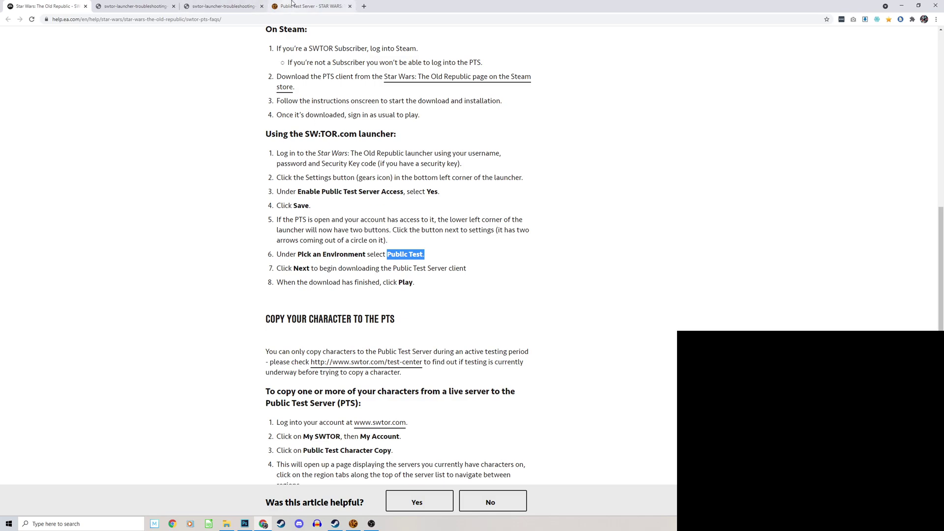
Return to the Public Test Server forum and examine its access instructions, the logged-in account's options and the thread list
left_click(308, 6)
scroll(358, 299, "up", 3)
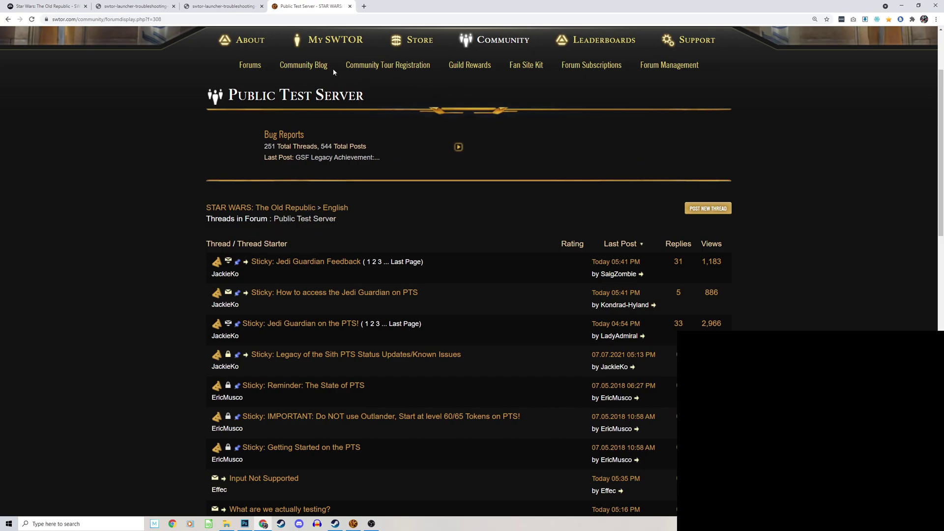
scroll(403, 223, "down", 1)
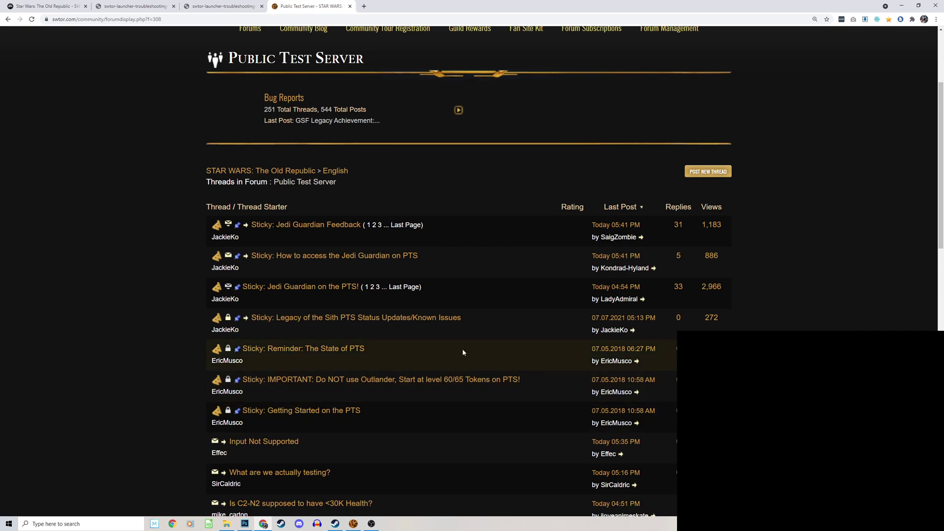
mouse_move(492, 261)
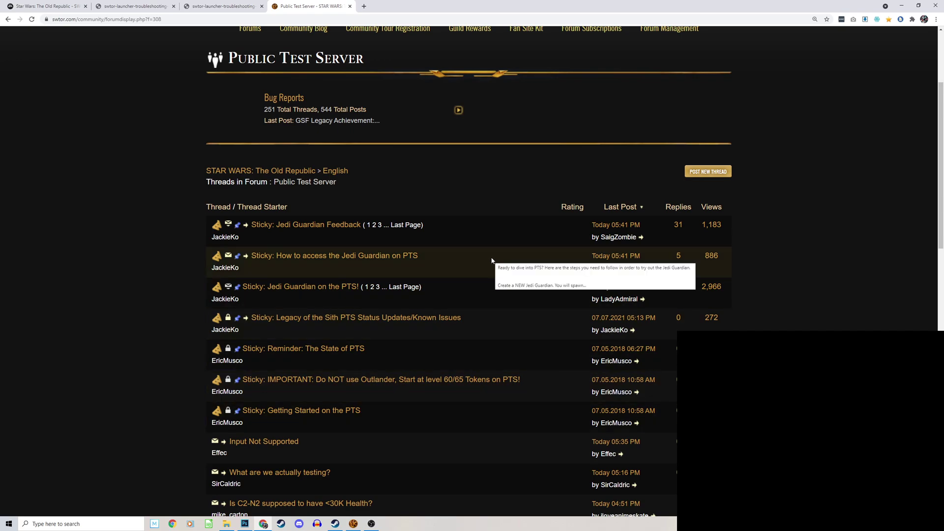
scroll(507, 265, "up", 3)
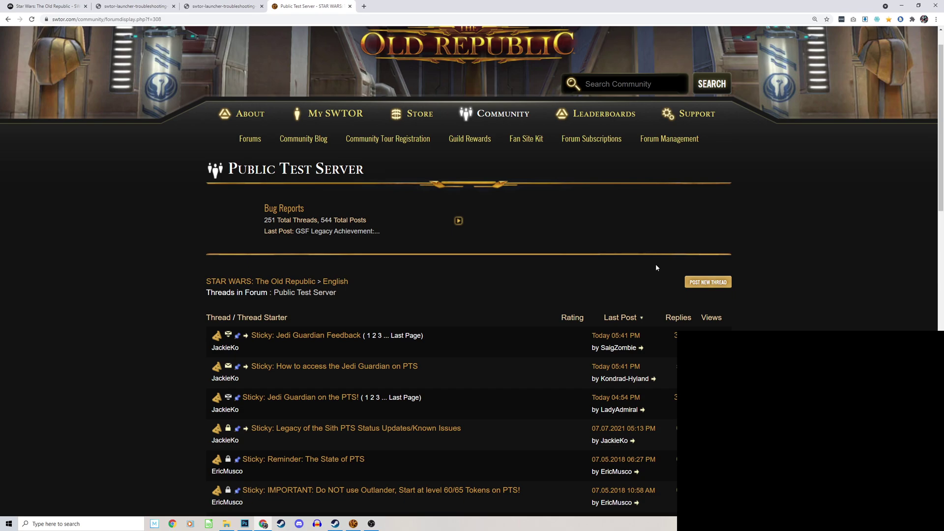
scroll(656, 266, "up", 1)
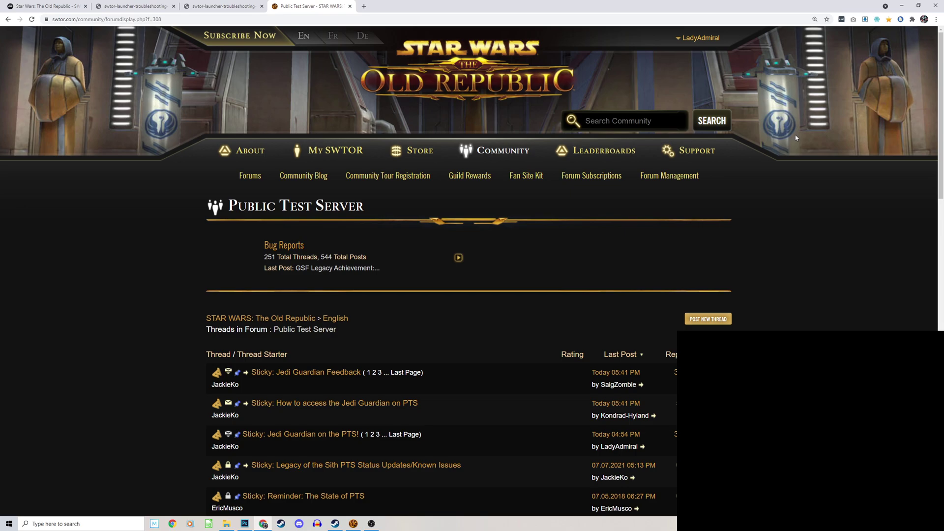
mouse_move(714, 44)
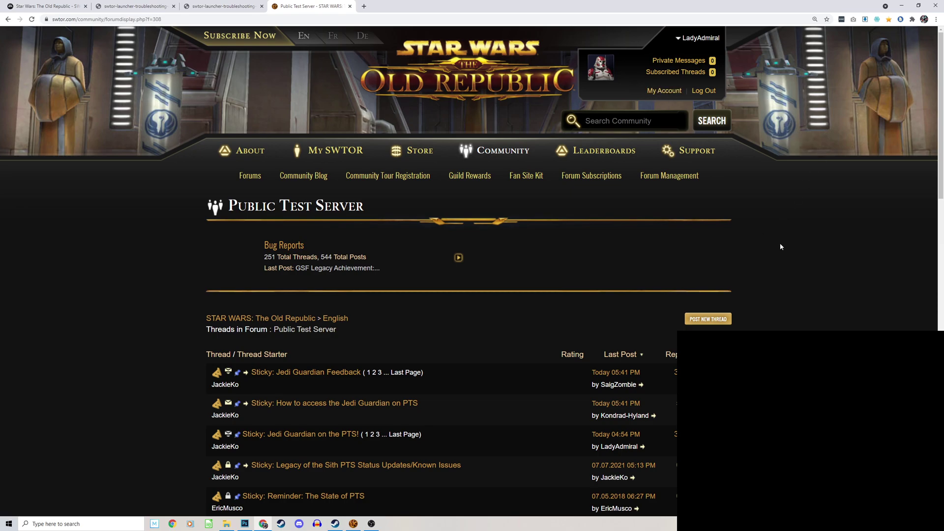
scroll(775, 241, "down", 4)
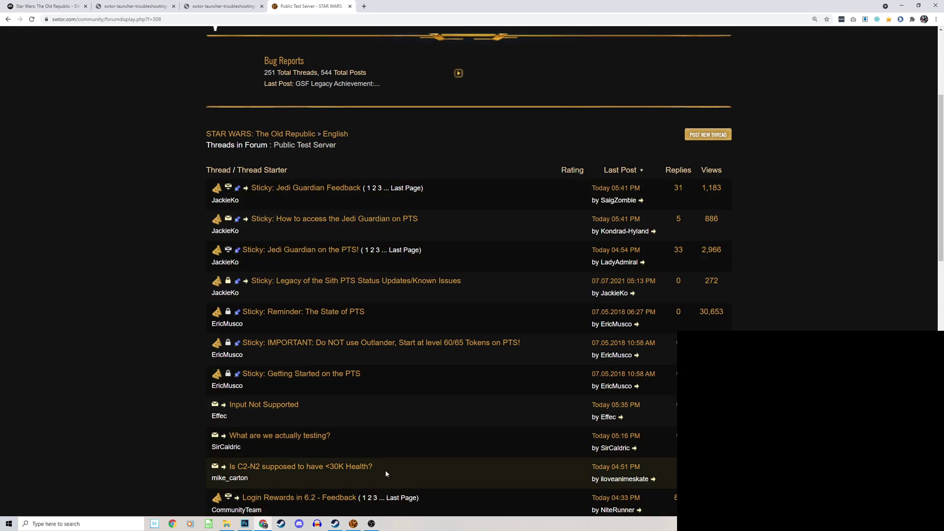
Switch to the running Public Test Server game, rotate the character, and view the Create Character options without choosing one
left_click(335, 522)
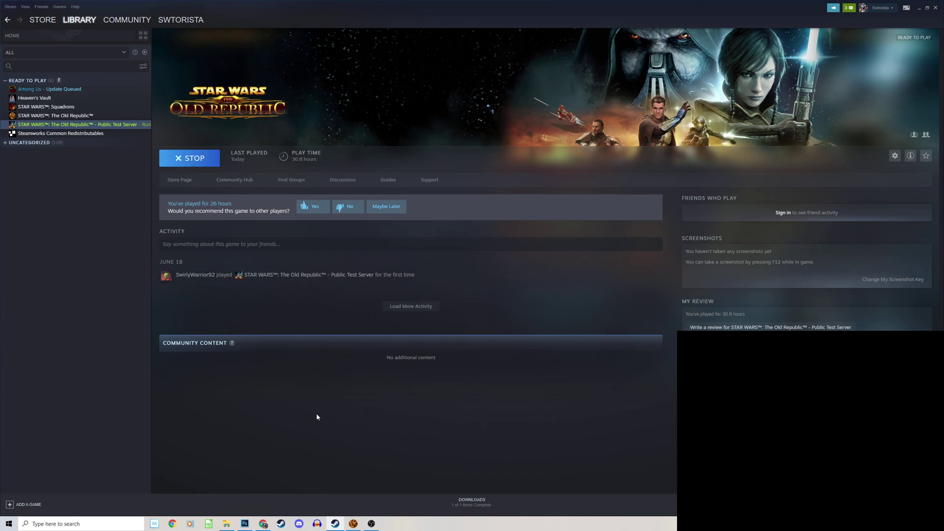
left_click(353, 524)
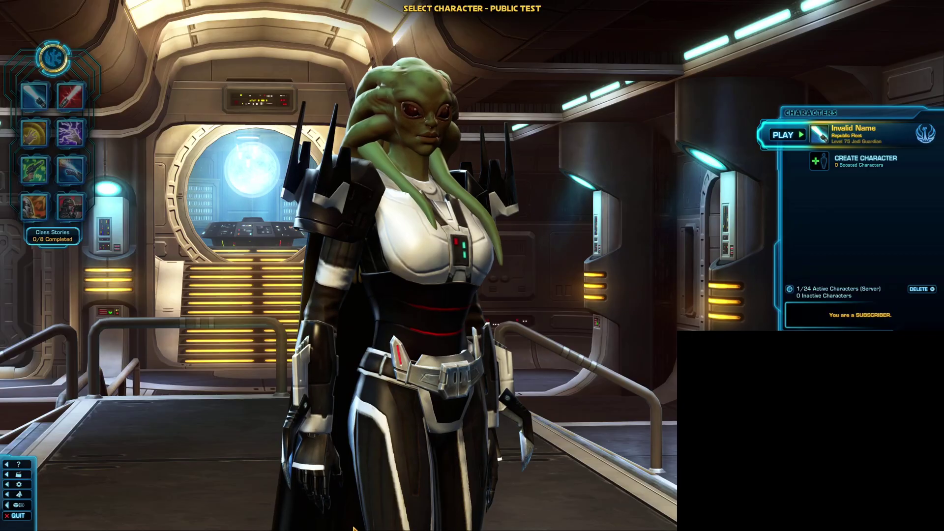
left_click_drag(269, 462, 598, 362)
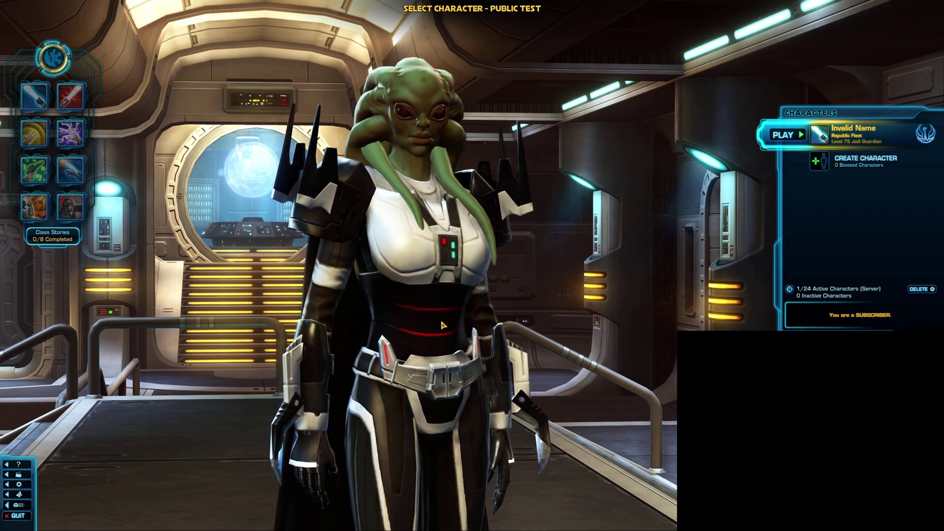
left_click(859, 161)
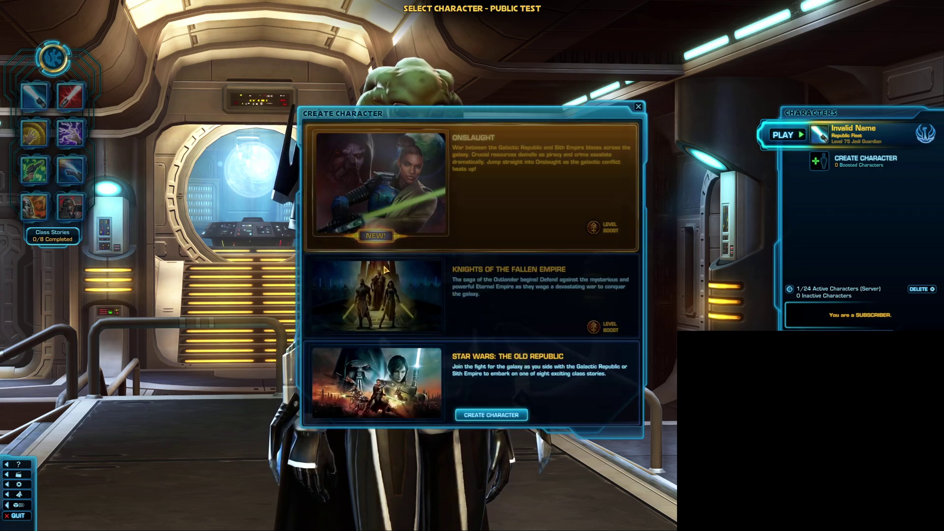
left_click(639, 107)
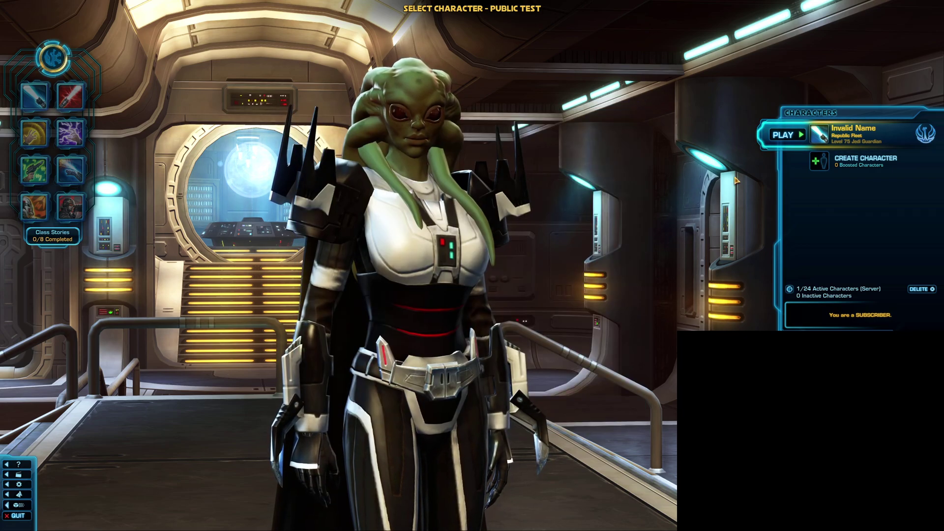